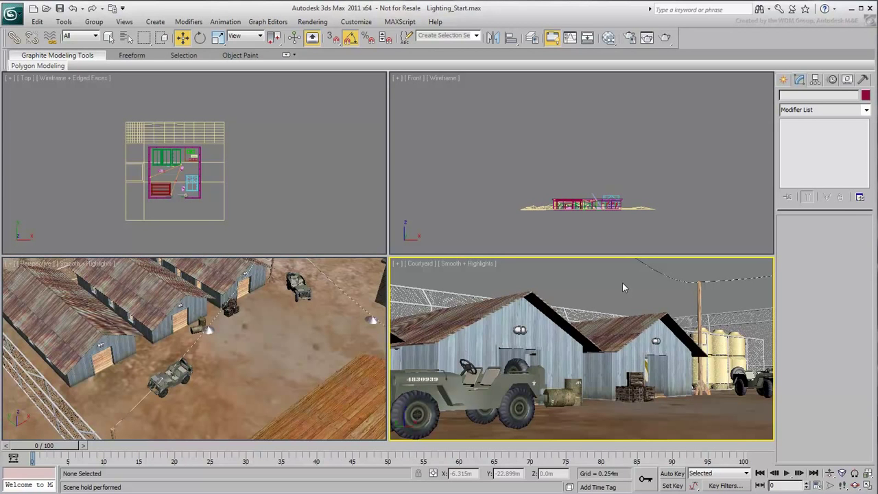
Start creating a Daylight system and accept the mr Photographic Exposure Control at an Exposure Value of 15.
click(784, 81)
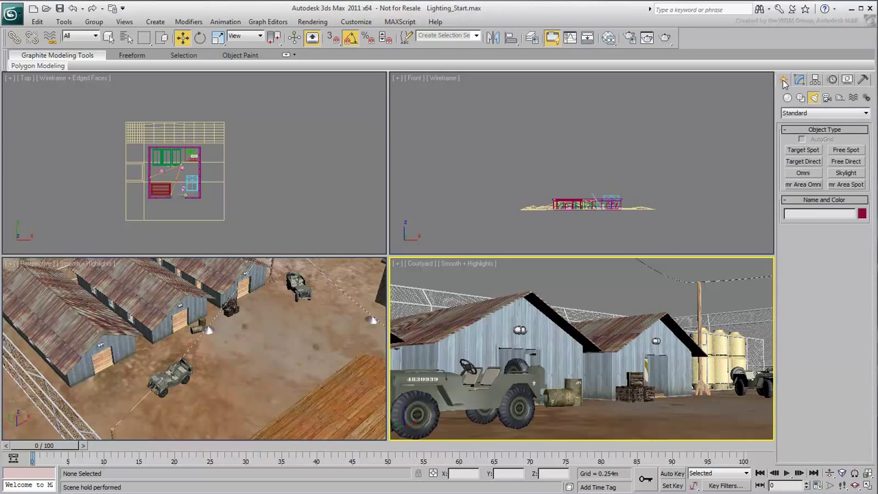
click(866, 98)
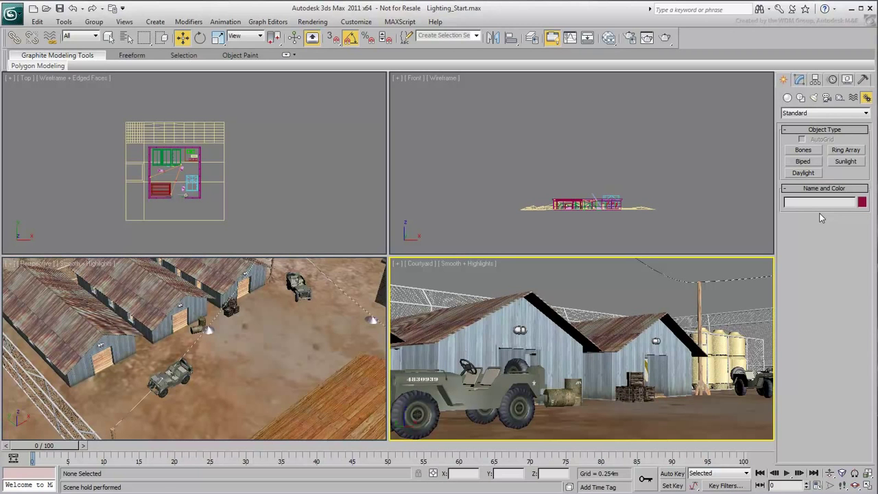
click(804, 173)
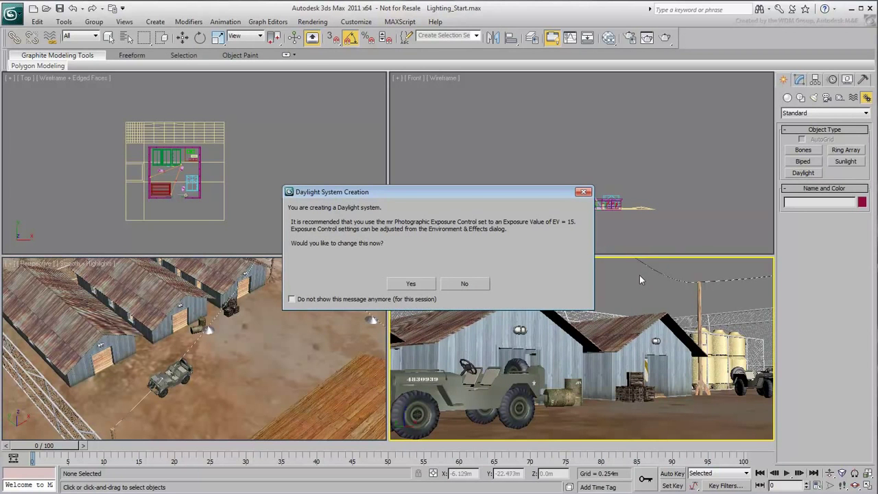
click(413, 286)
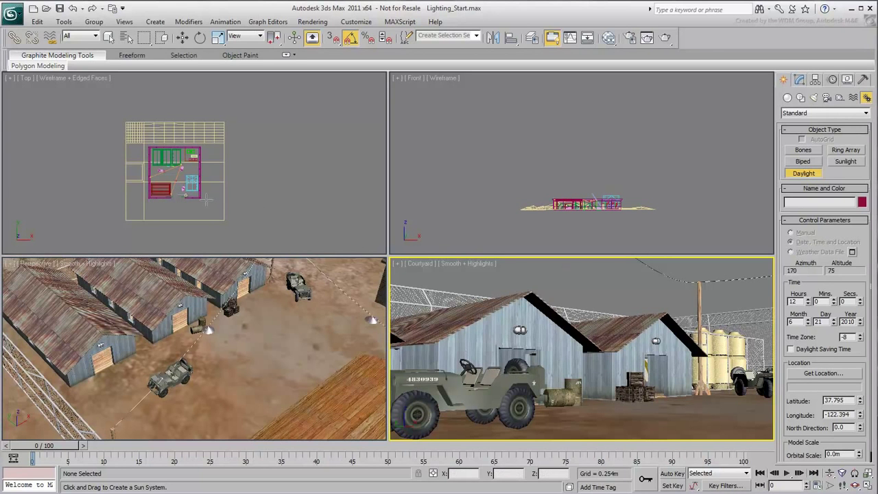
Place the daylight compass just west of the compound in the Top view, with the sun at an orbital scale of about 64.58 m.
click(105, 181)
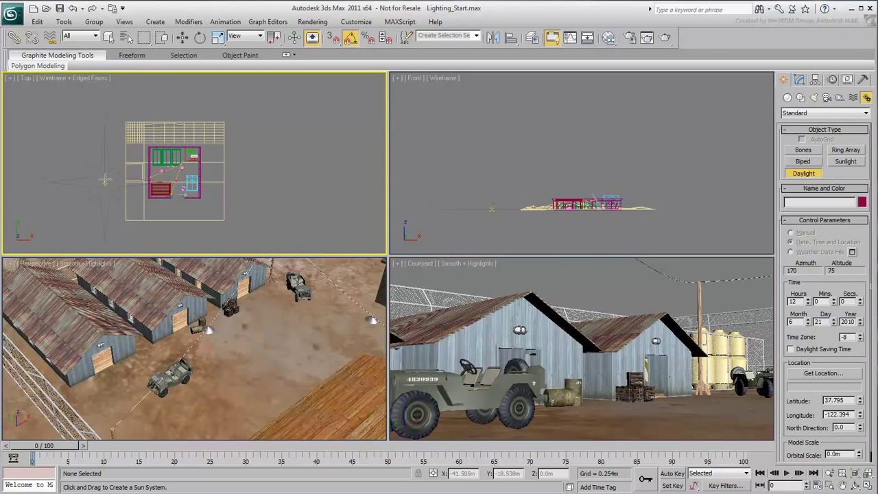
click(104, 180)
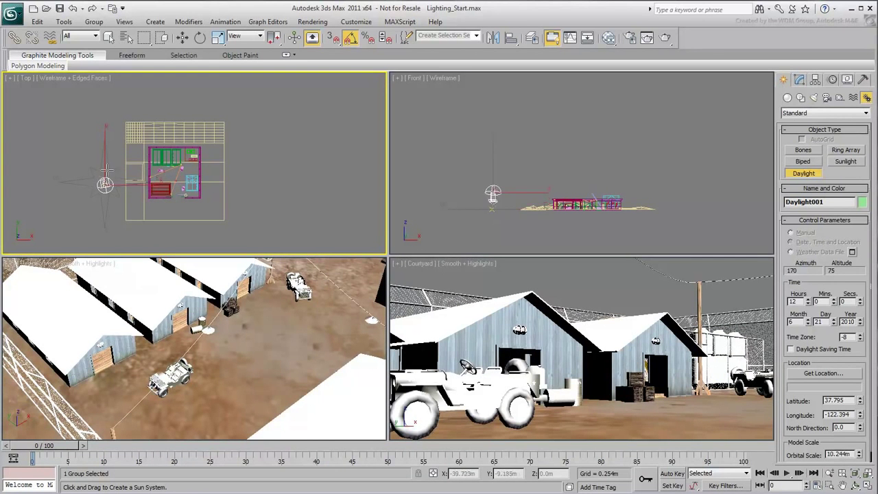
click(121, 102)
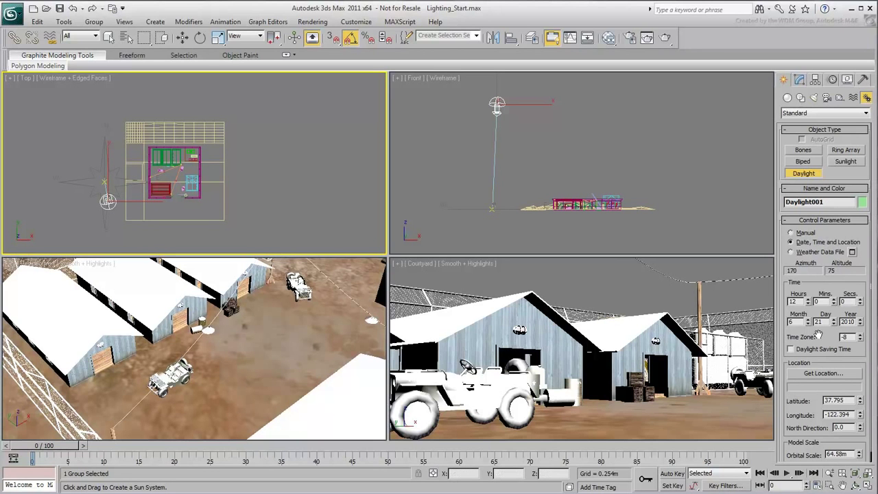
Open the geographic location settings of the daylight system.
scroll(864, 352, down, 1)
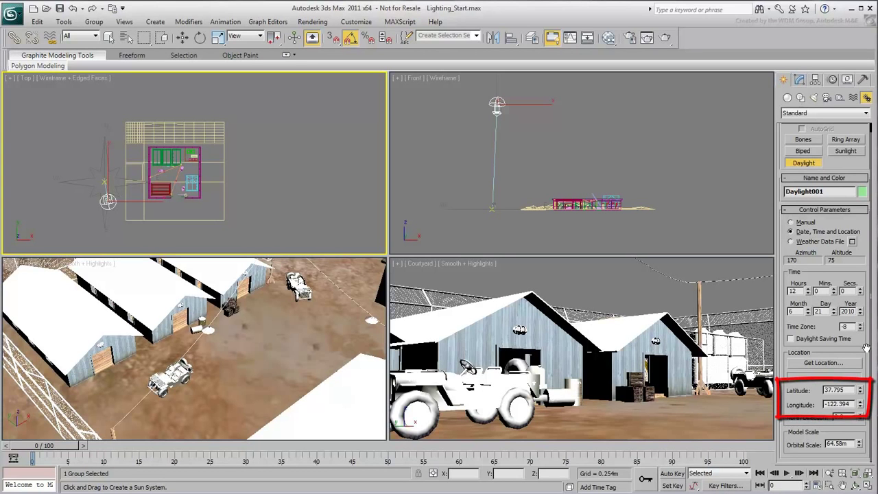
click(821, 363)
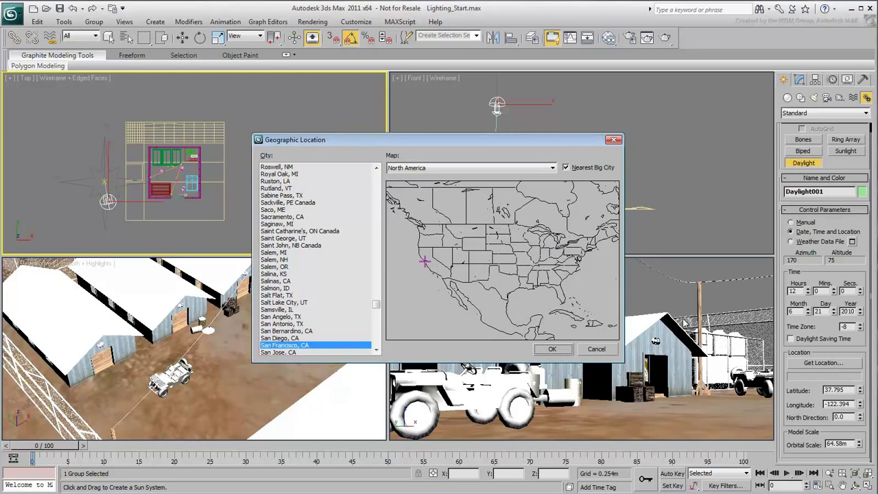
Try out locations on the North America map, including Kansas City, MO and Chattanooga, TN.
click(553, 168)
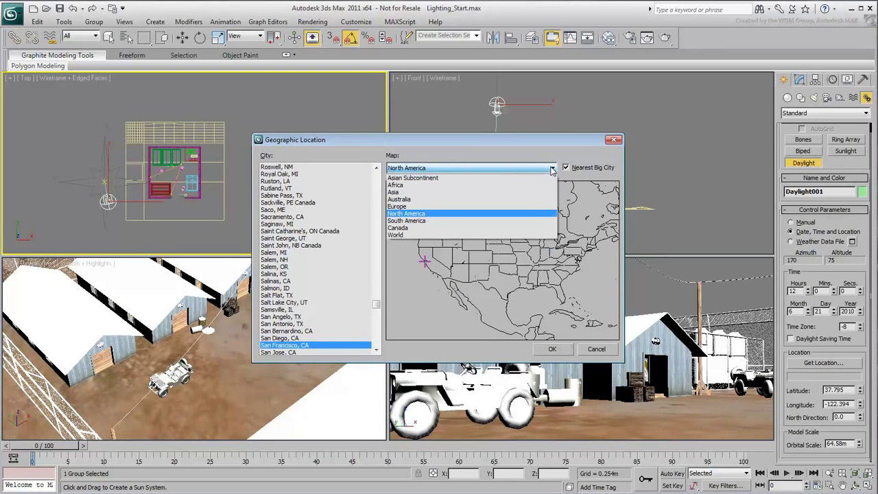
click(552, 168)
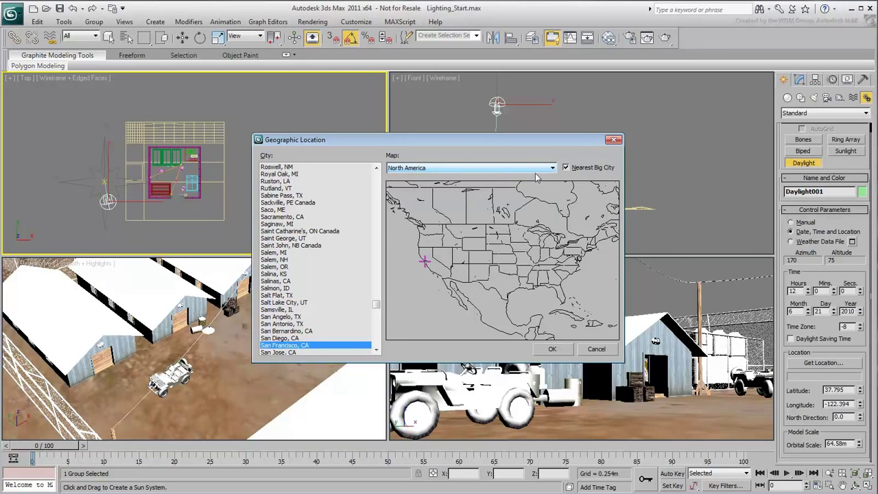
mouse_move(376, 307)
mouse_down()
mouse_move(380, 287)
mouse_move(377, 304)
mouse_up()
click(476, 271)
click(516, 262)
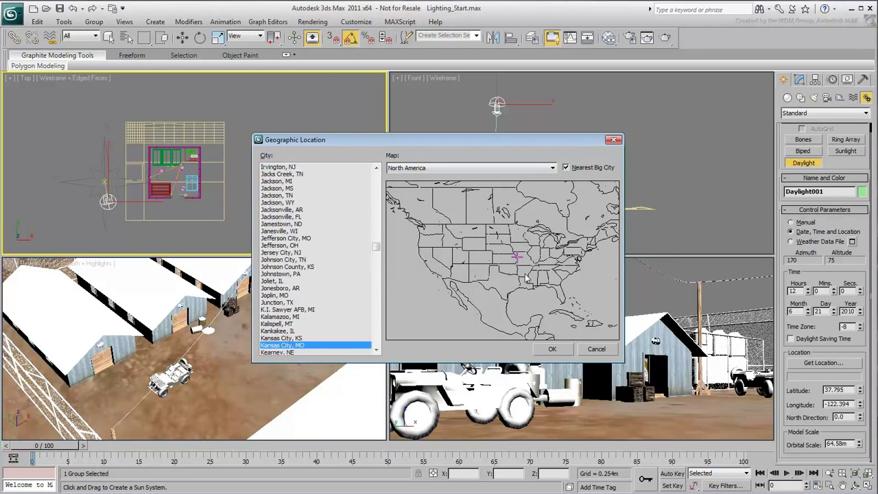
click(549, 271)
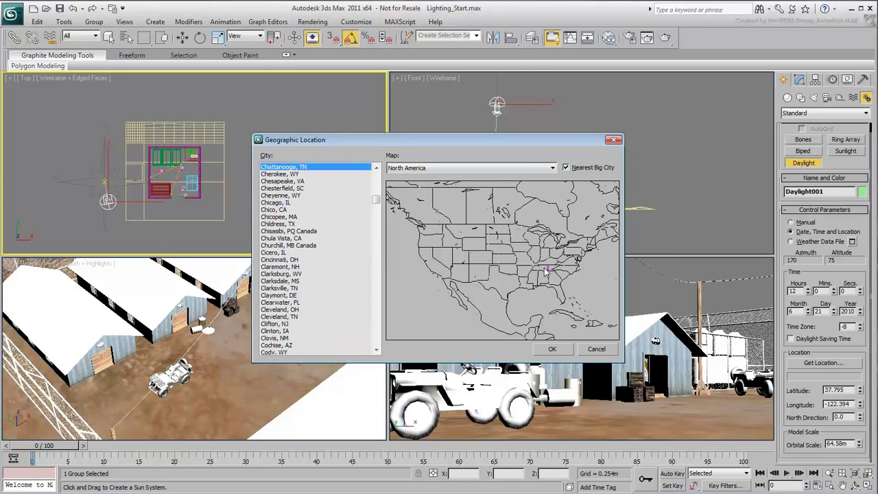
Switch to the South America map and set the daylight location to Managua, Nicaragua.
click(552, 168)
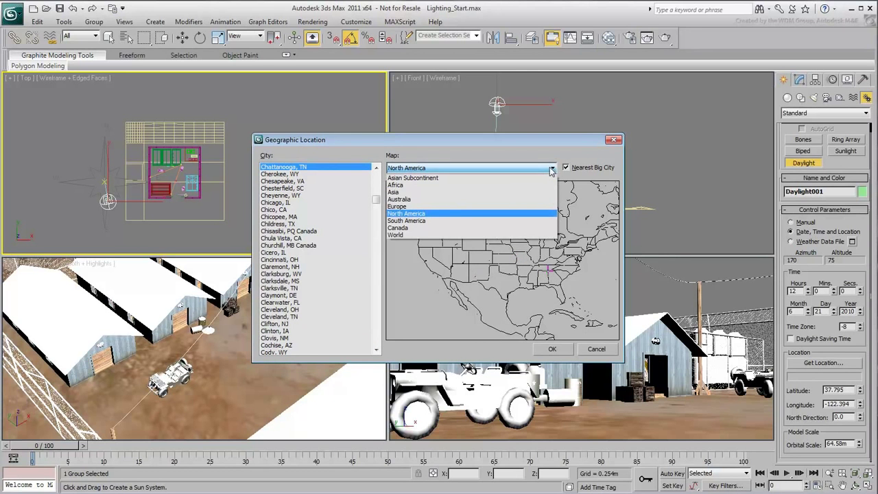
click(417, 222)
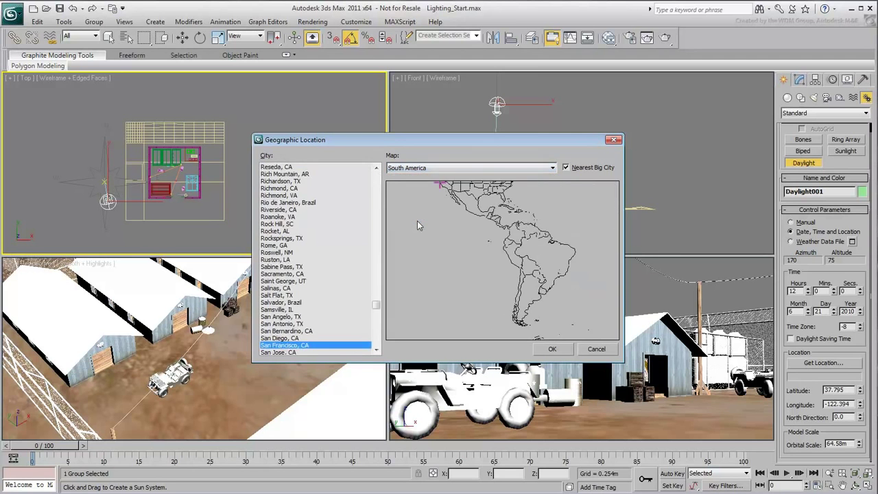
click(498, 228)
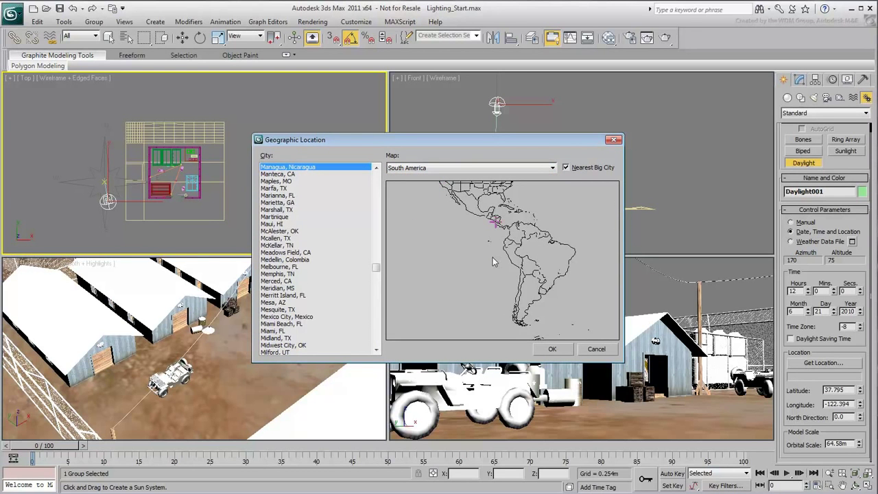
click(552, 348)
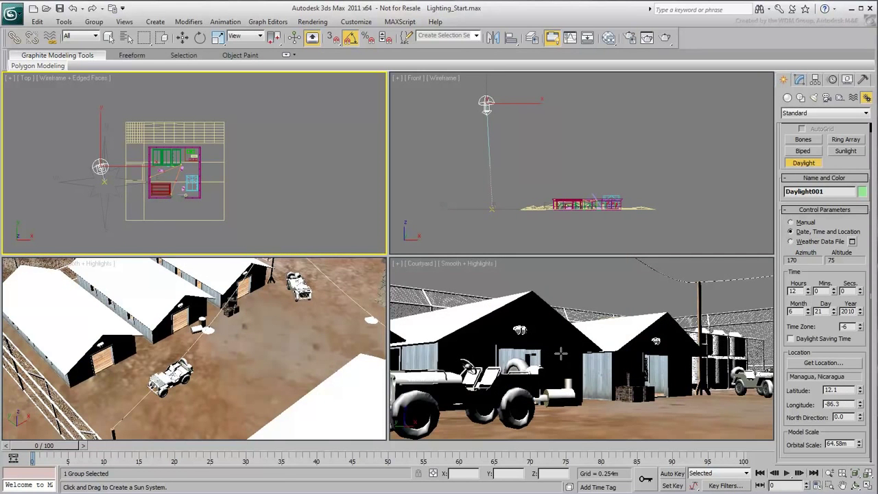
Set the daylight time to 9 hours and its North Direction to 115.
double_click(793, 290)
key(Return)
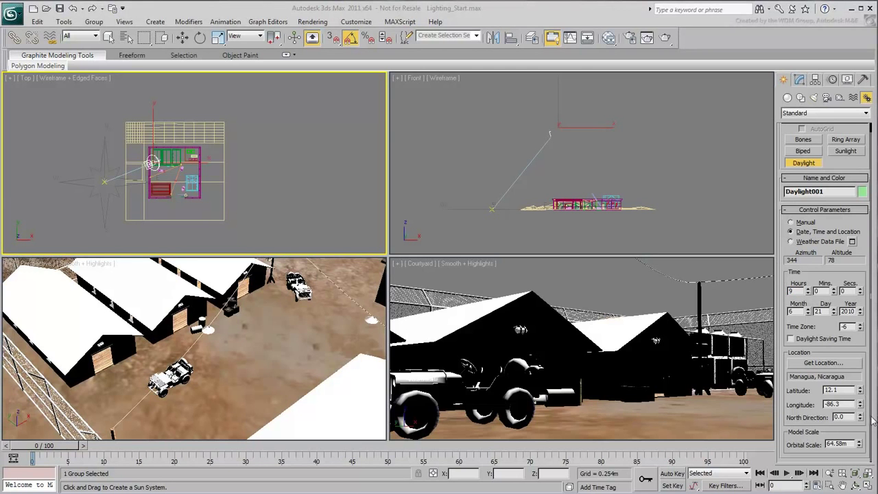
drag(861, 417, 860, 352)
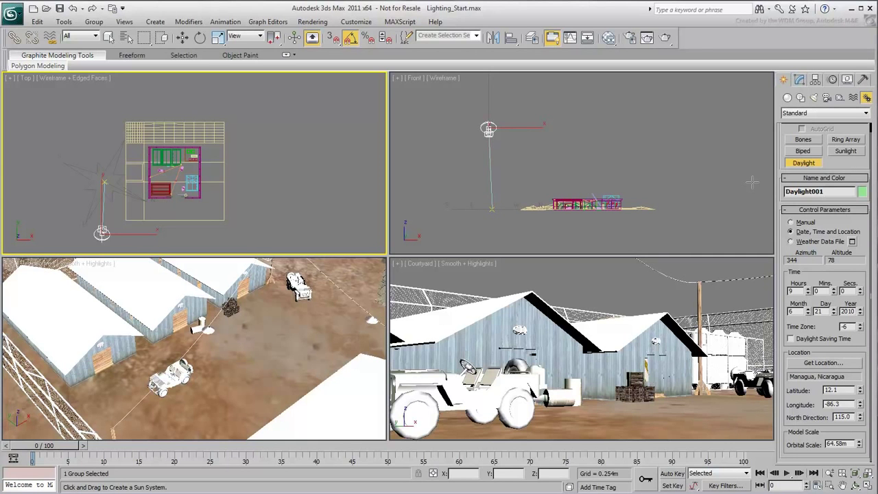
Render the Courtyard camera view.
right_click(612, 277)
click(671, 39)
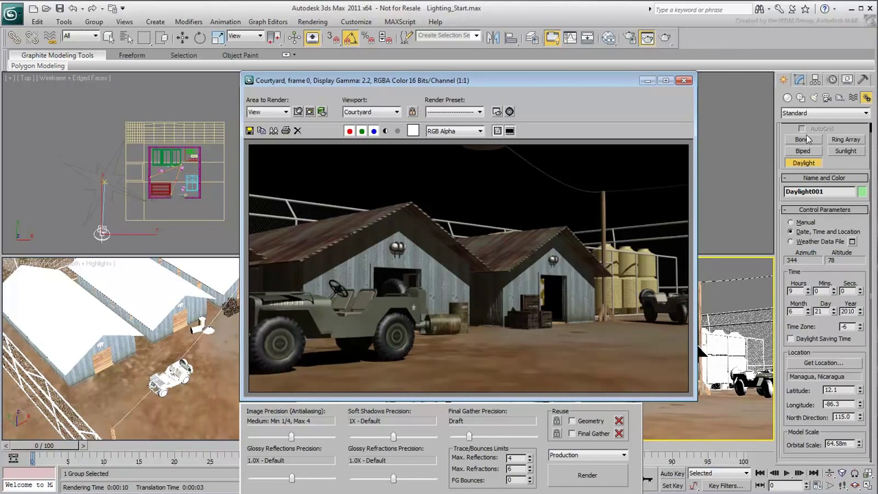
Change the daylight's sunlight to mr Sun and its skylight to mr Sky with an mr Physical Sky environment map, and re-render.
click(801, 80)
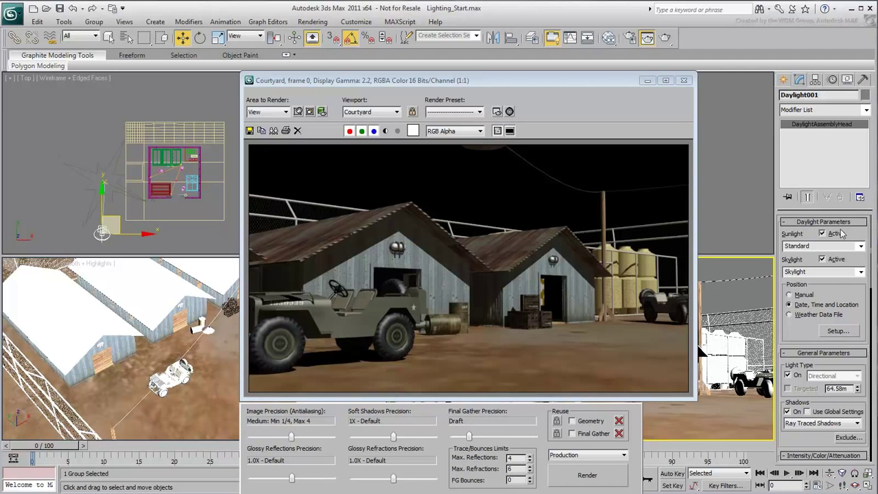
click(861, 246)
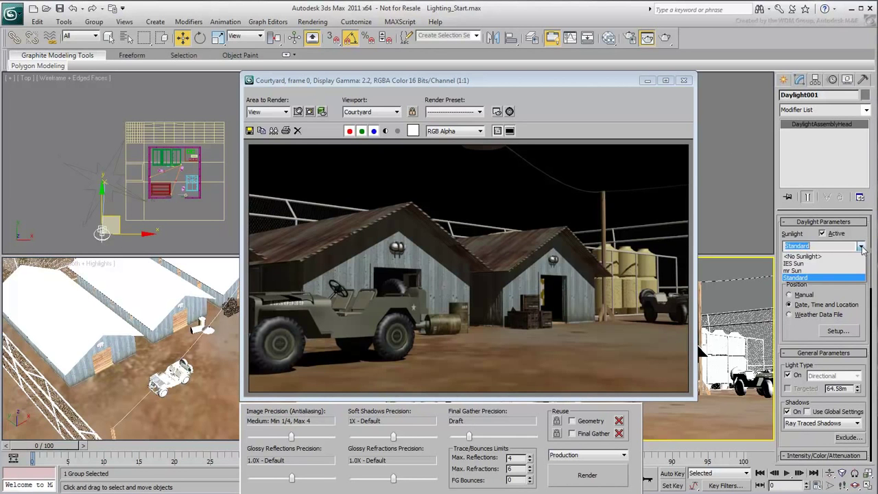
click(802, 273)
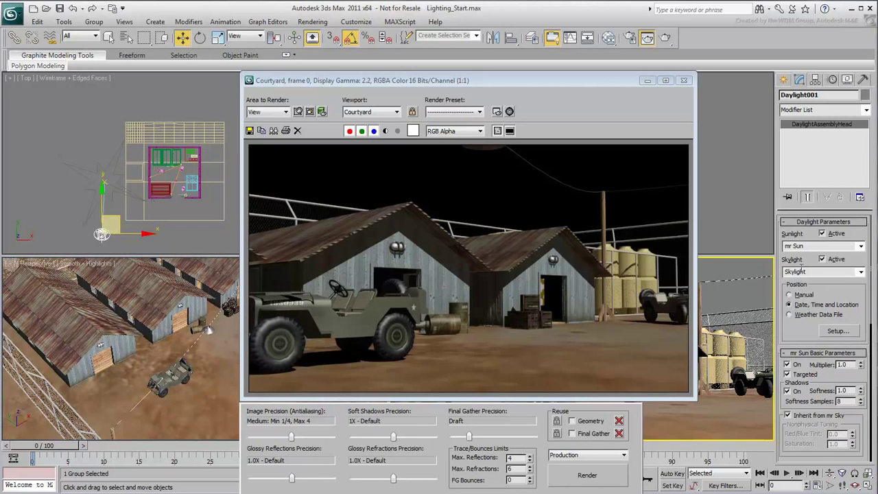
click(862, 273)
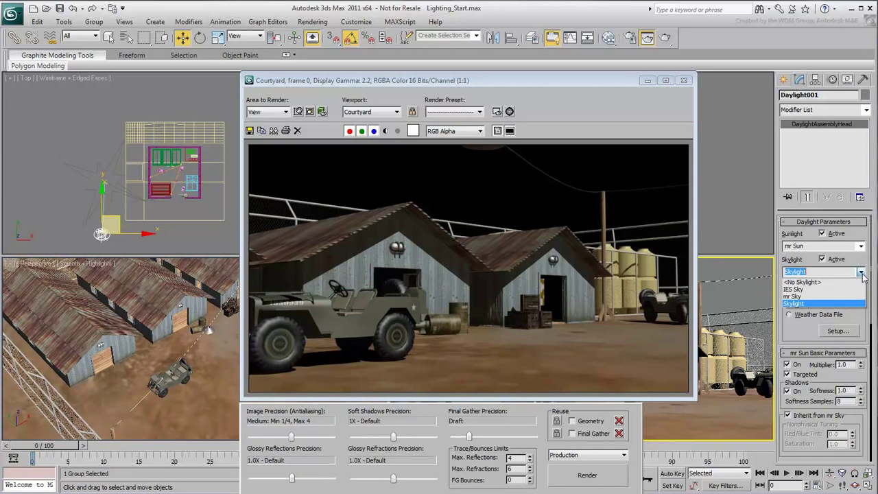
click(818, 296)
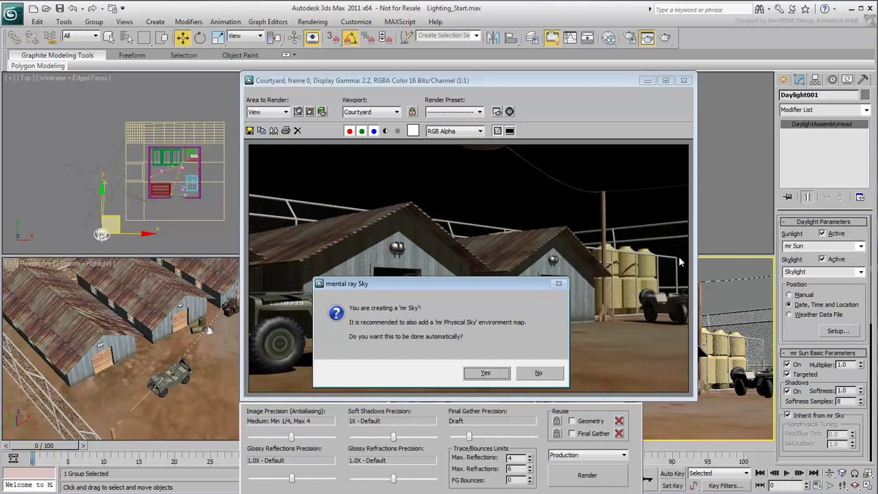
click(486, 373)
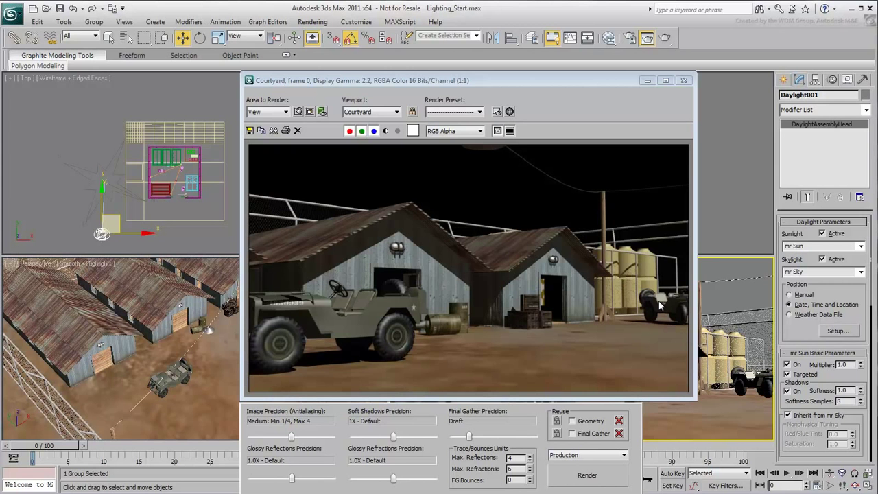
click(588, 475)
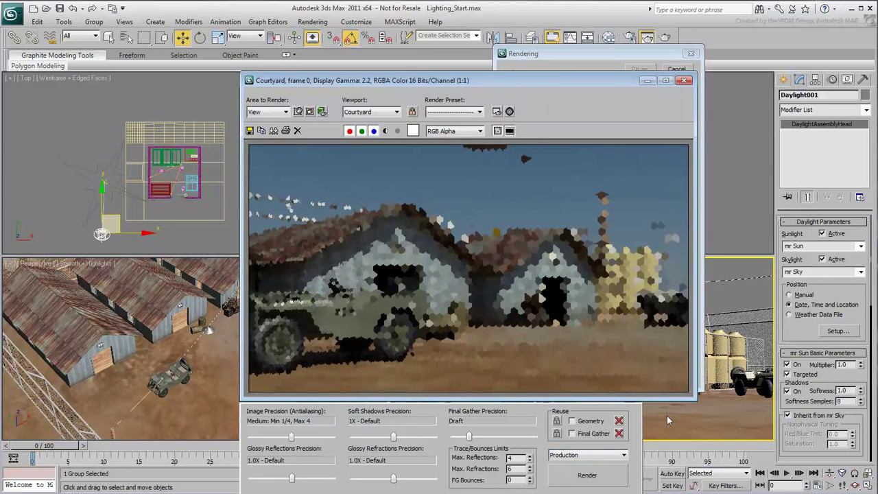
Set the photographic exposure control's Exposure Value to 14 and re-render the Courtyard view.
click(509, 111)
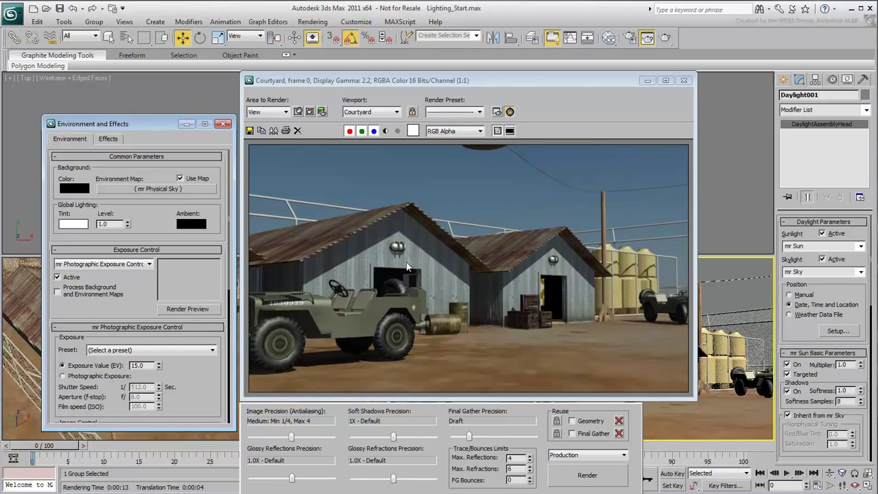
click(96, 376)
mouse_move(162, 398)
mouse_down()
mouse_move(162, 389)
mouse_move(162, 406)
mouse_up()
click(79, 368)
drag(144, 365, 126, 368)
text(14)
key(Return)
click(591, 476)
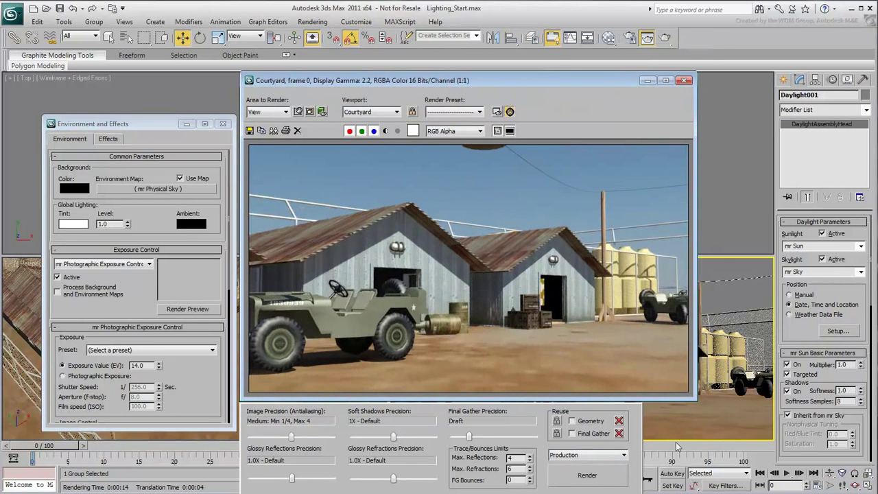
Set the daylight's hour to 16 in its motion parameters and re-render the Courtyard view.
click(834, 87)
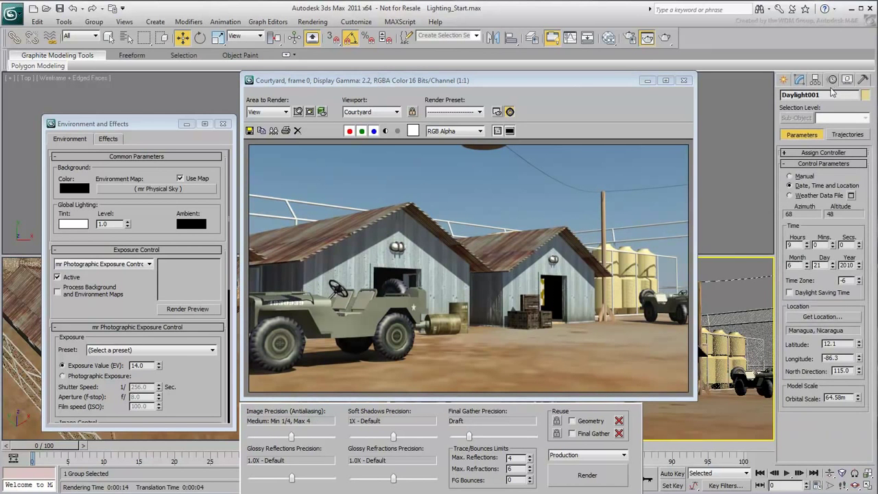
double_click(795, 245)
text(16)
key(Return)
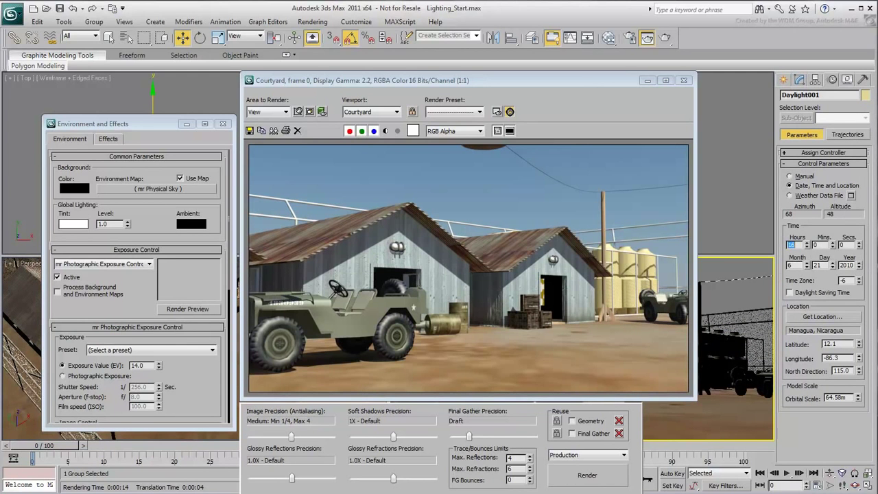
click(595, 476)
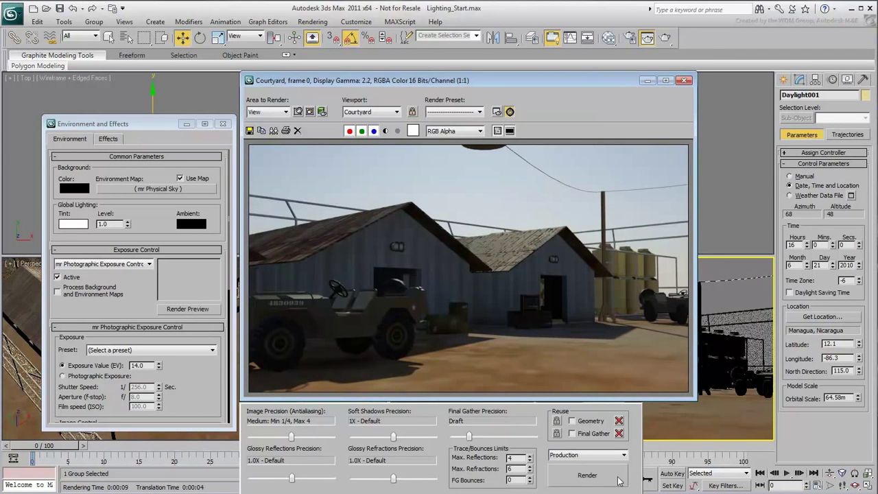
Lower the Exposure Value to 13.5 and render the Courtyard view again.
double_click(146, 366)
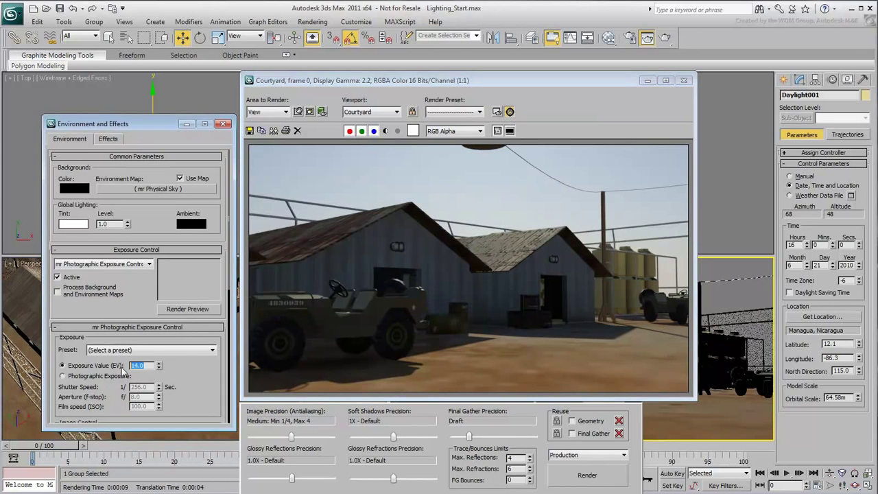
text(13.5)
key(Return)
click(588, 475)
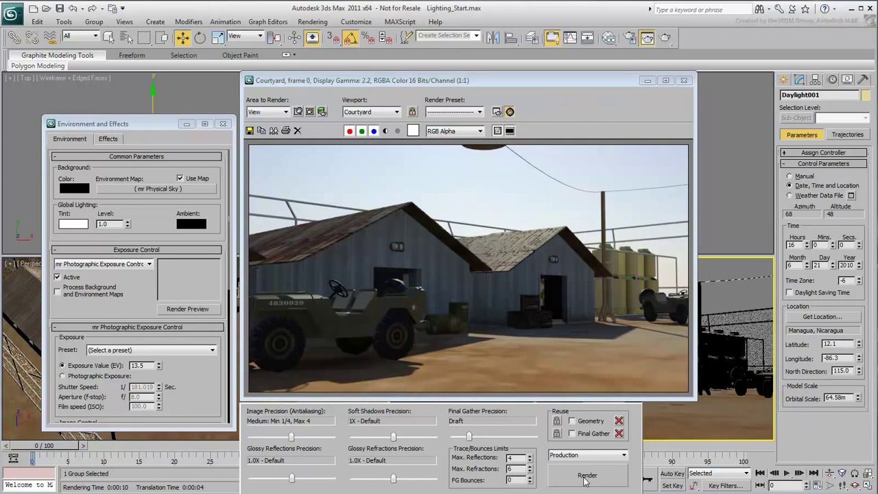
Set the daylight time to 17 hours 30 minutes and render the Courtyard view.
double_click(792, 245)
text(17)
key(Return)
click(819, 245)
text(30)
key(Return)
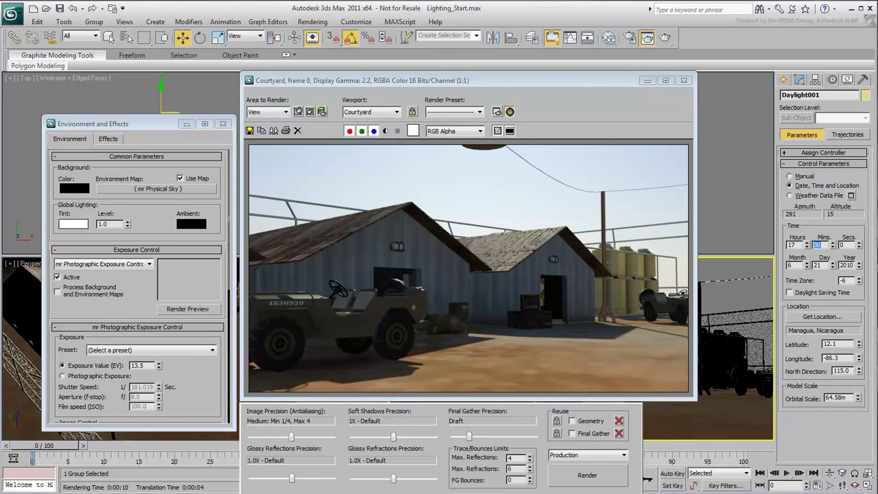
click(586, 476)
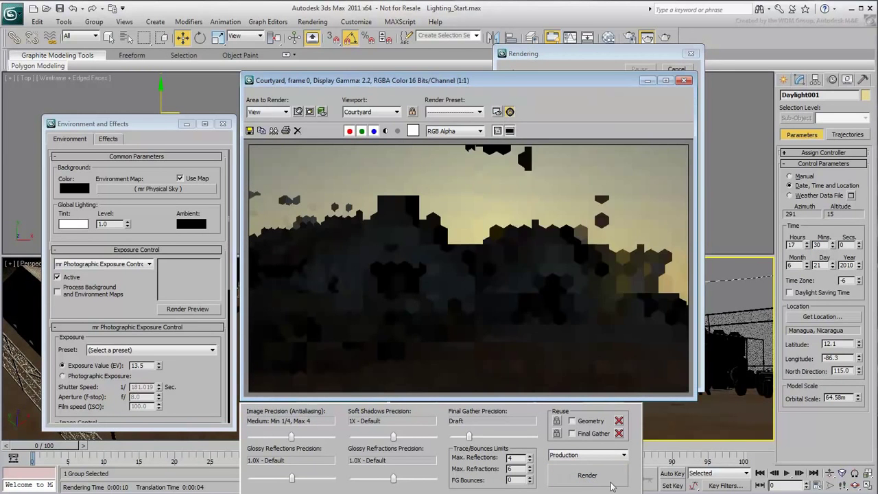